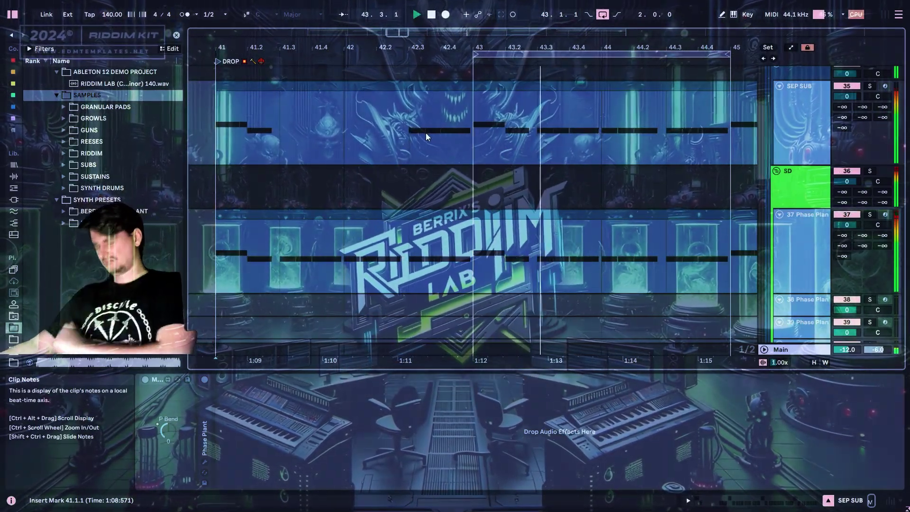
# Step: Zoom the arrangement to the looped bars 43–45 and set the insert mark at 43.1.1
pyautogui.click(522, 54)
pyautogui.press('z')
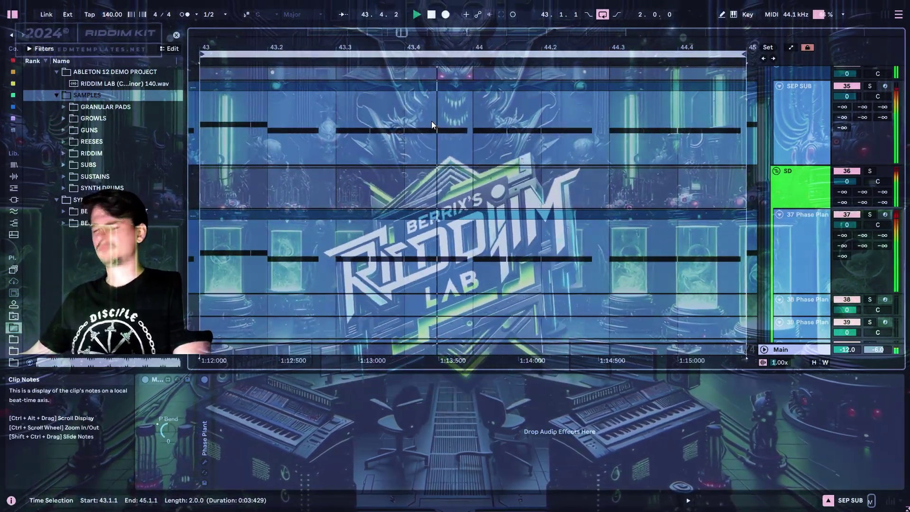
pyautogui.click(208, 123)
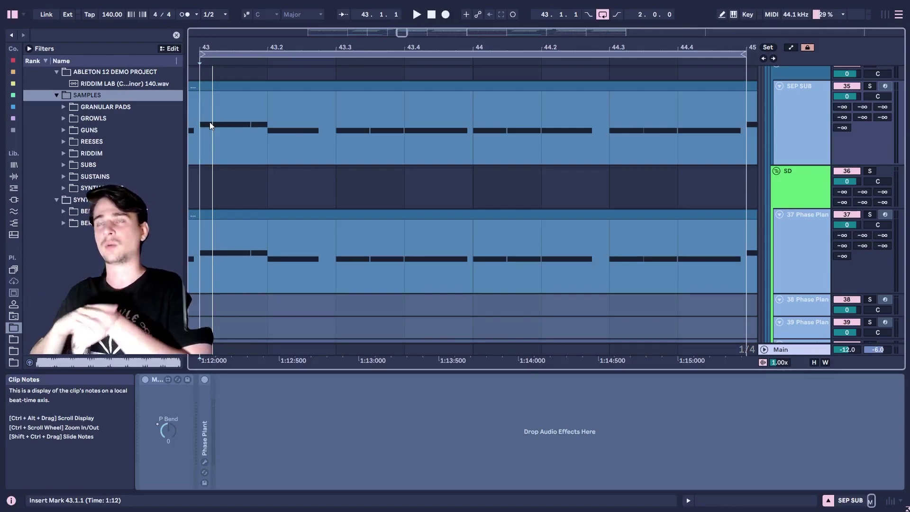
# Step: Deactivate the SEP SUB and 37 Phase Plant MIDI clips at bars 43–45
pyautogui.click(491, 150)
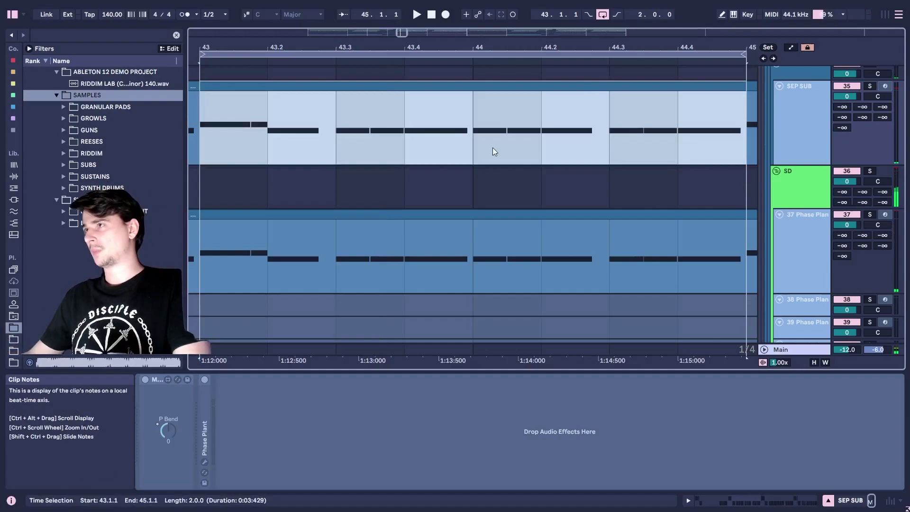
pyautogui.keyDown('shift'); pyautogui.click(197, 249); pyautogui.keyUp('shift')
pyautogui.press('0')
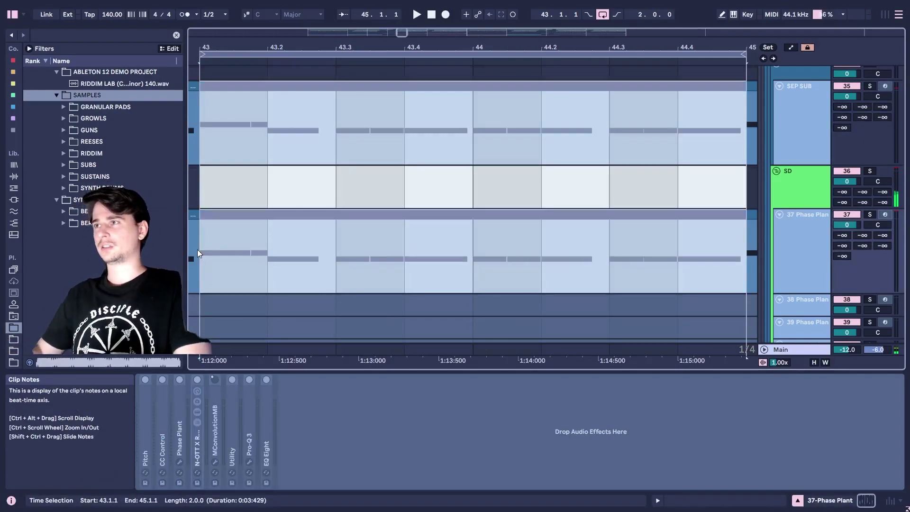
# Step: Make the loop tracks from B-Riddim 1 down to B-Growl 12 taller
pyautogui.scroll(-10, 360, 251)
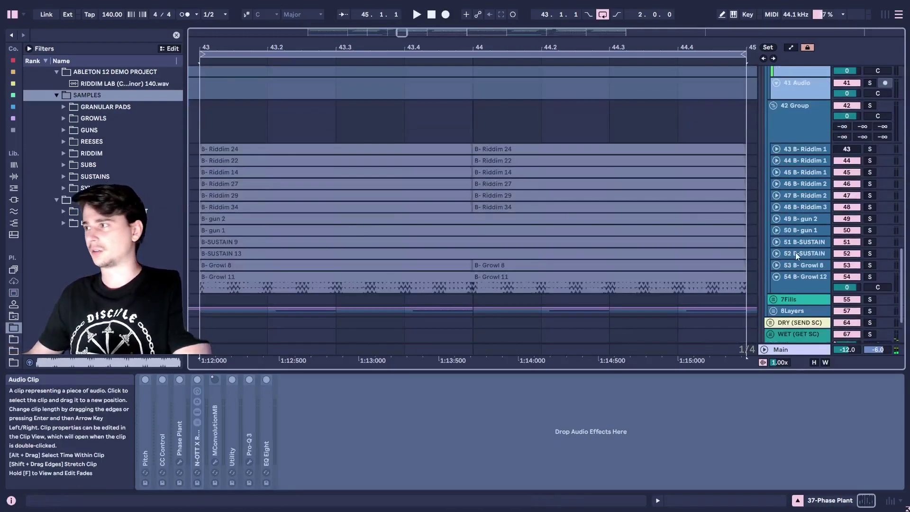
pyautogui.click(804, 278)
pyautogui.click(801, 150)
pyautogui.click(809, 282)
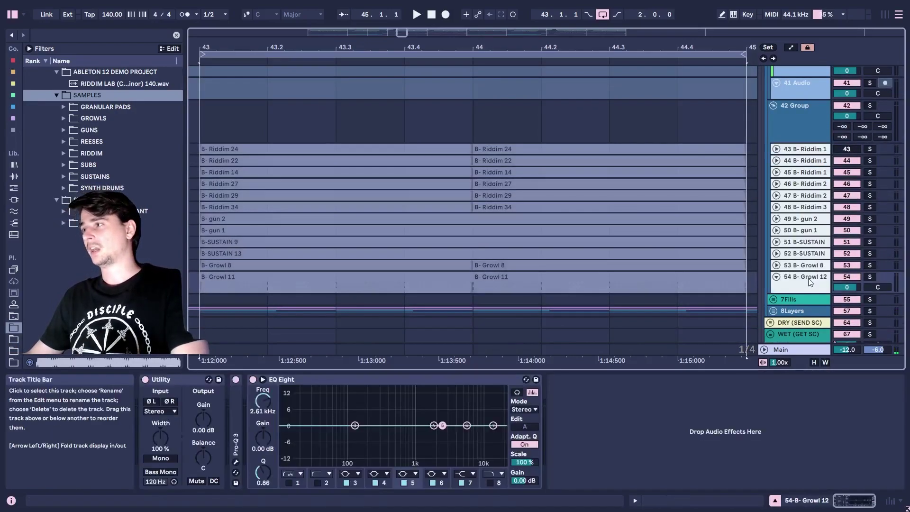
pyautogui.press('Right')
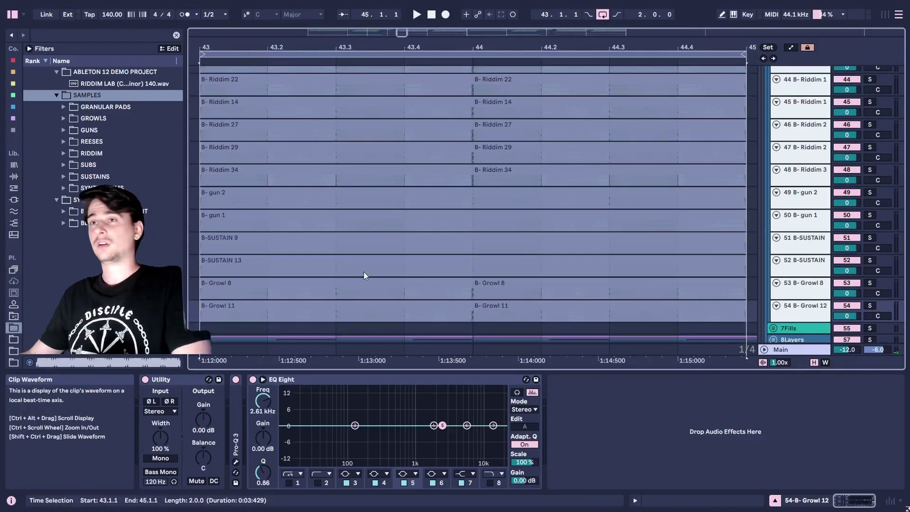
# Step: Start looping playback of bars 43–45 and audition both B-Riddim 24 clips
pyautogui.scroll(2, 360, 272)
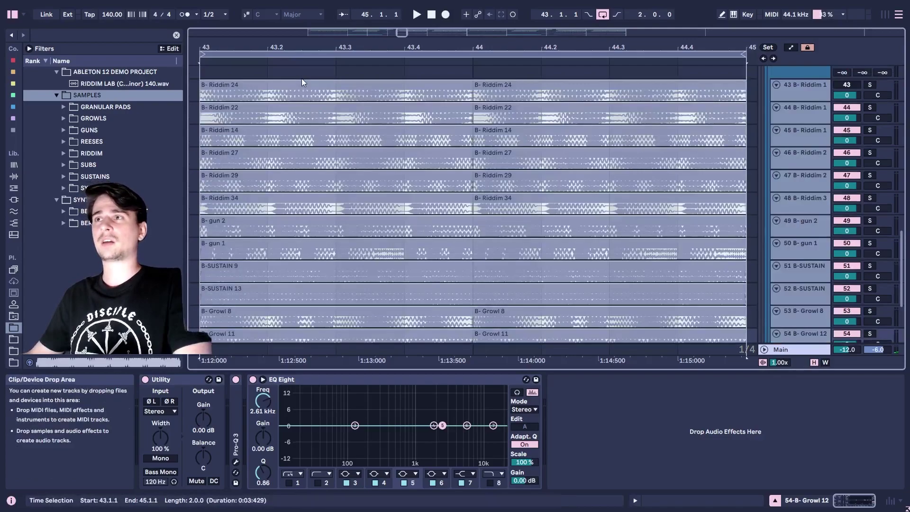
pyautogui.click(394, 93)
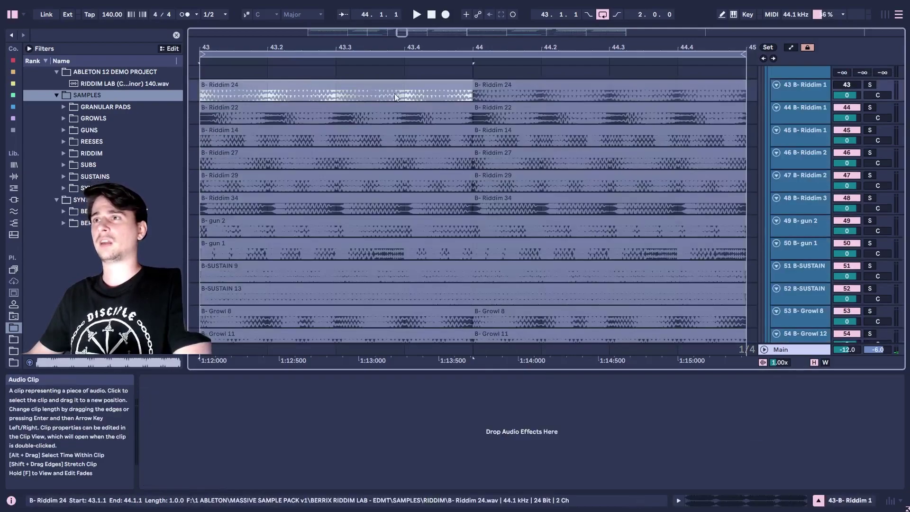
pyautogui.keyDown('shift'); pyautogui.click(540, 84); pyautogui.keyUp('shift')
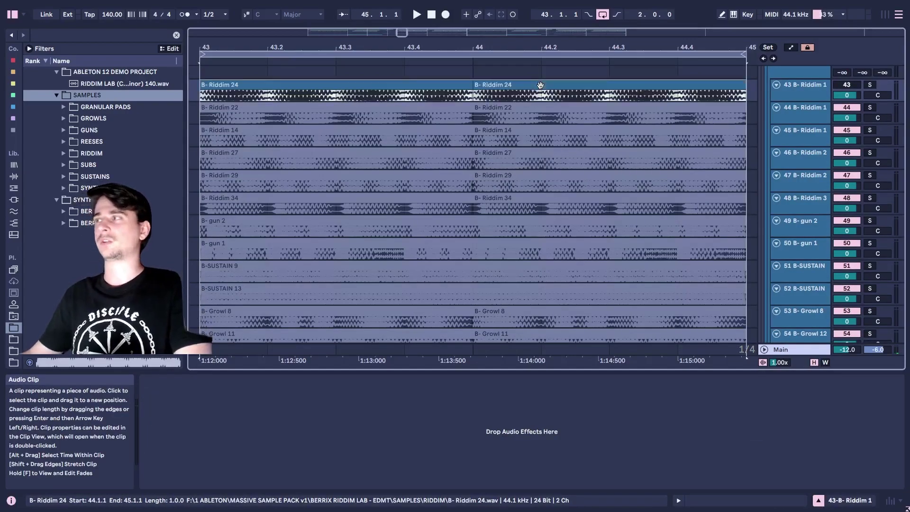
pyautogui.scroll(-2, 500, 126)
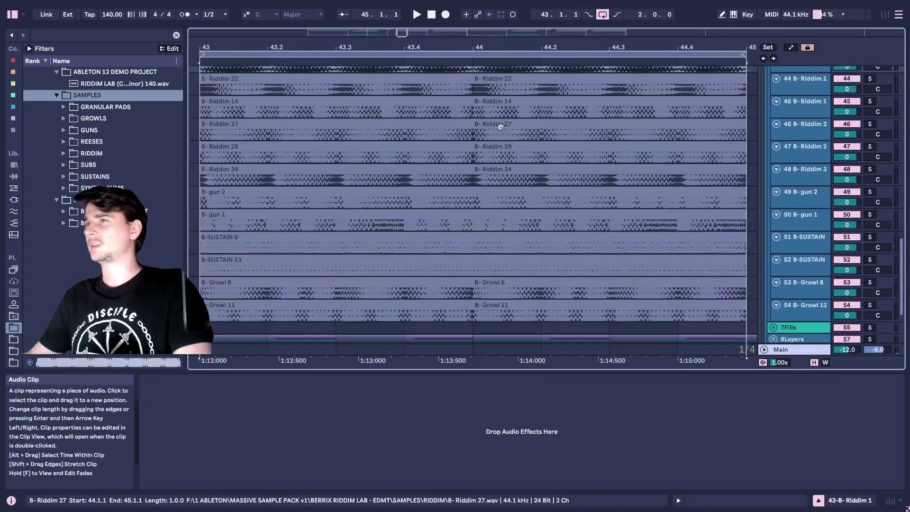
pyautogui.scroll(2, 500, 125)
pyautogui.press('space')
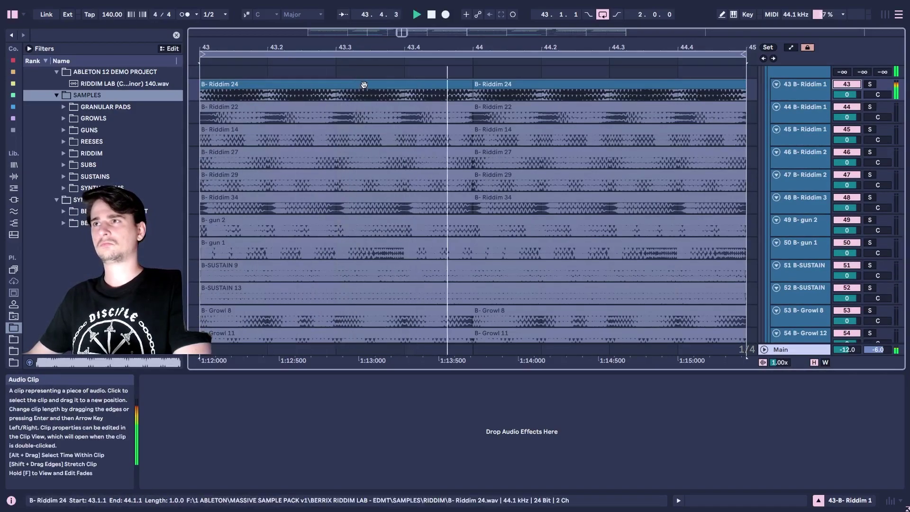
pyautogui.click(443, 95)
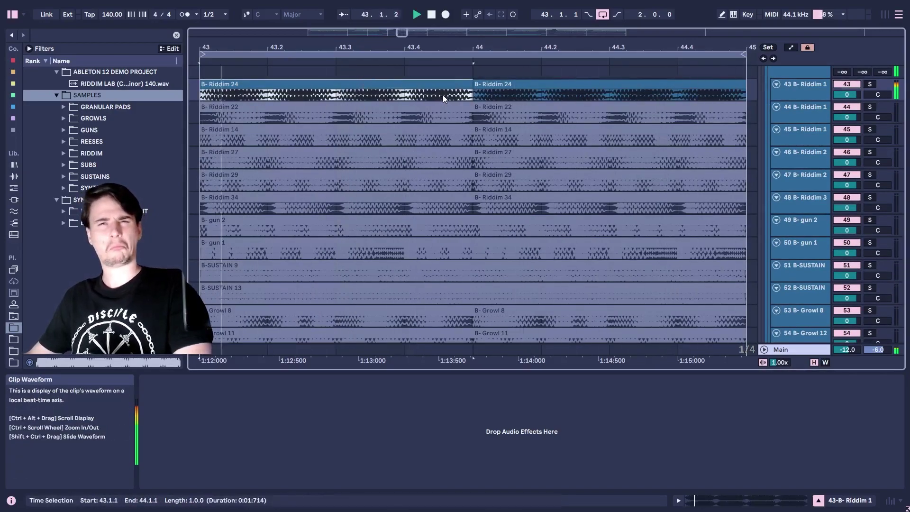
pyautogui.click(544, 84)
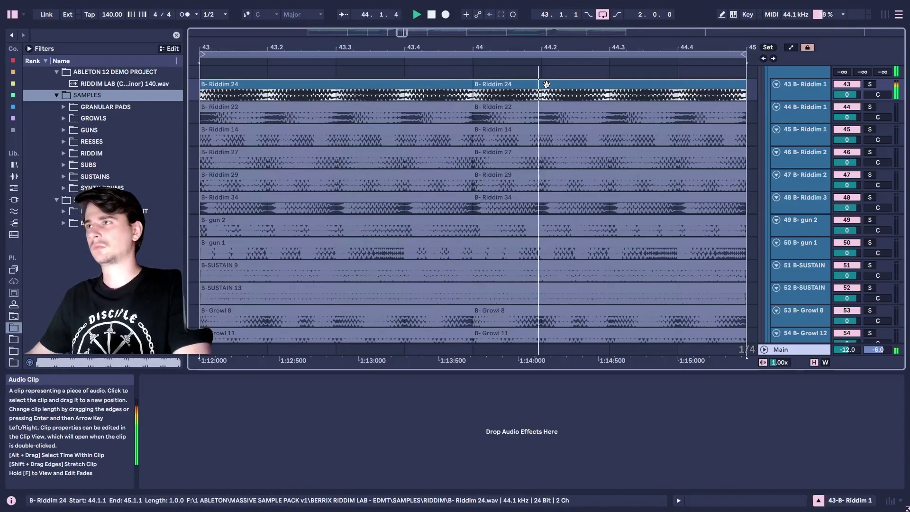
pyautogui.click(546, 84)
# Step: Audition the B-Riddim 22 and B-Riddim 14 loops, then move to B-Riddim 27
pyautogui.click(463, 108)
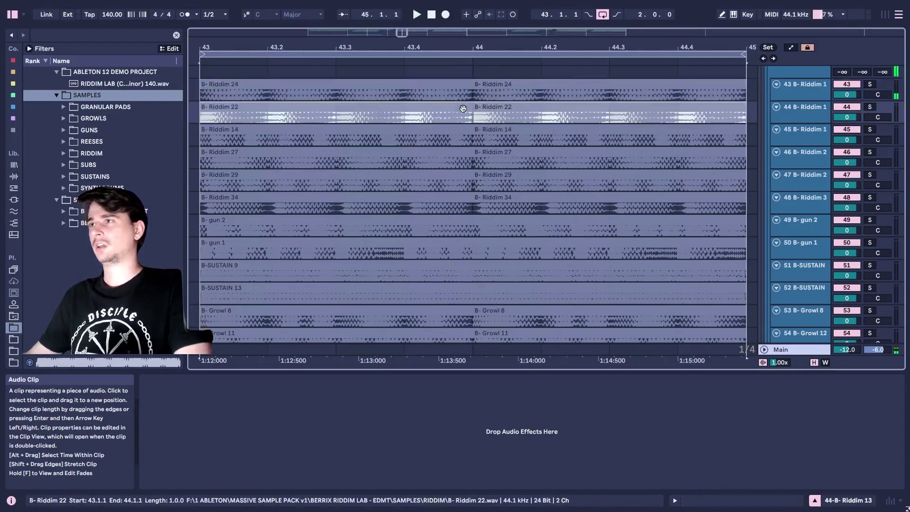
pyautogui.click(463, 108)
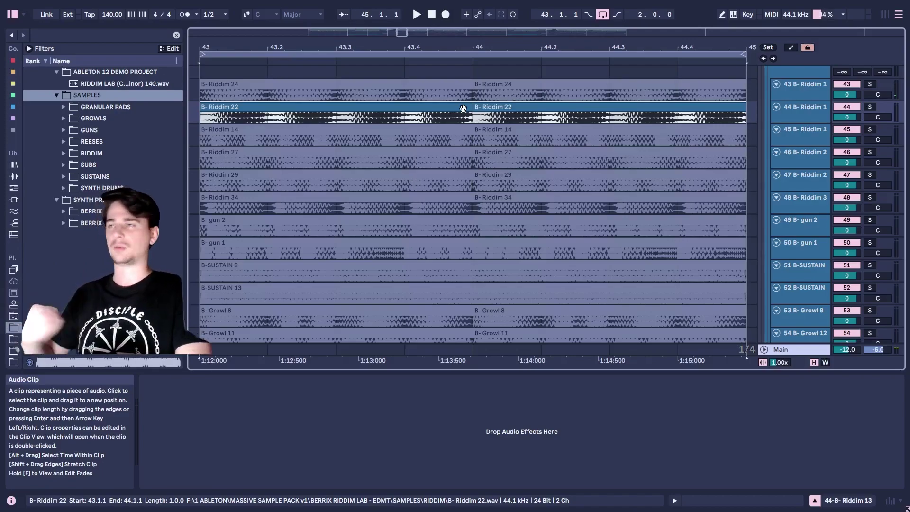
pyautogui.press('space')
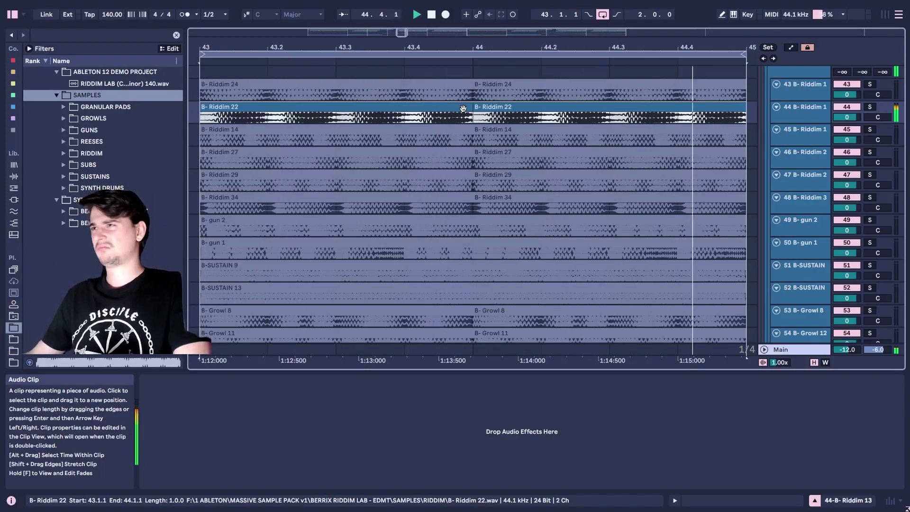
pyautogui.click(495, 130)
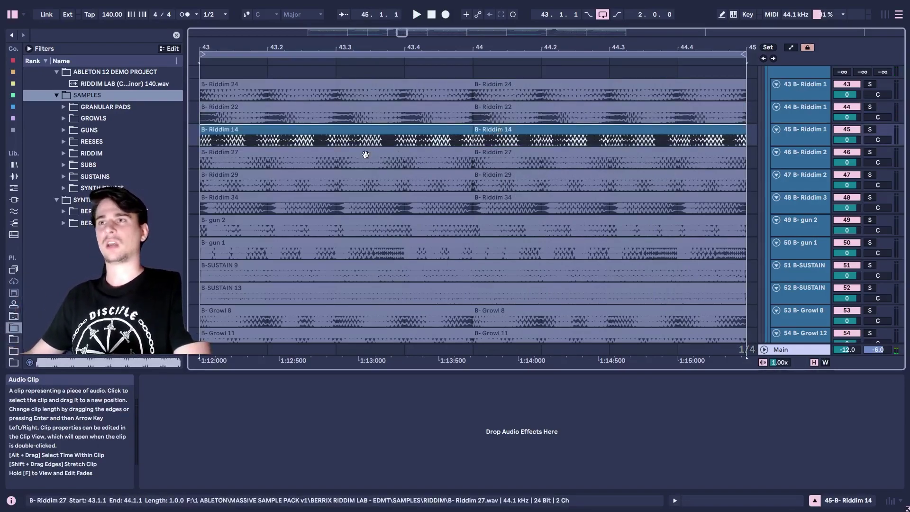
pyautogui.press('space')
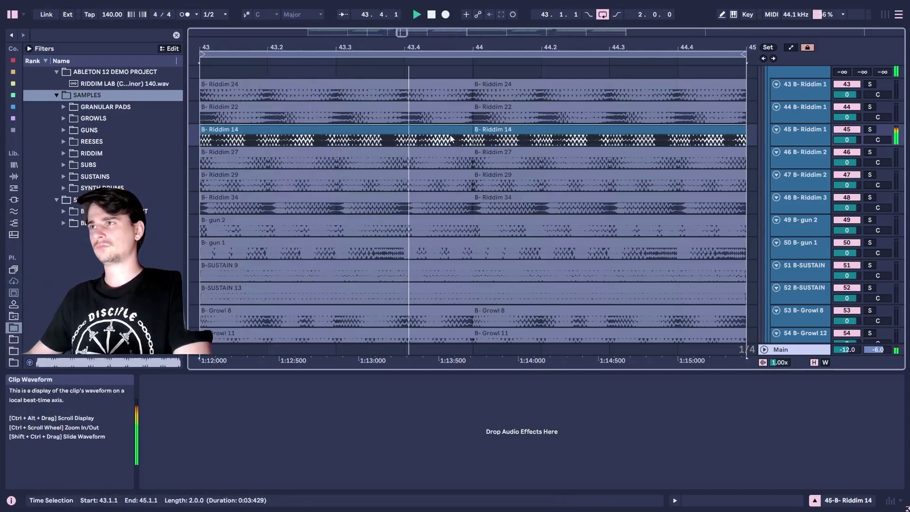
pyautogui.click(466, 150)
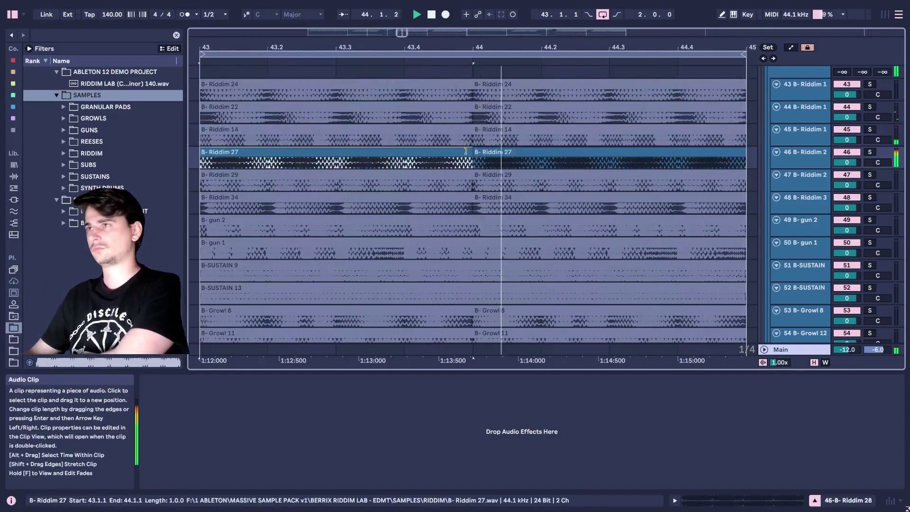
# Step: Audition the second B-Riddim 27 clip and both B-Riddim 29 clips
pyautogui.click(492, 153)
pyautogui.click(491, 166)
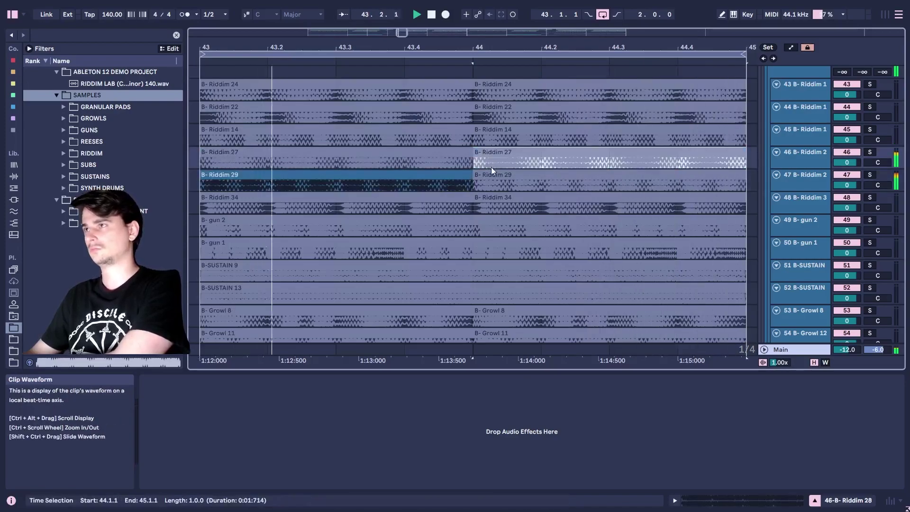
pyautogui.click(491, 184)
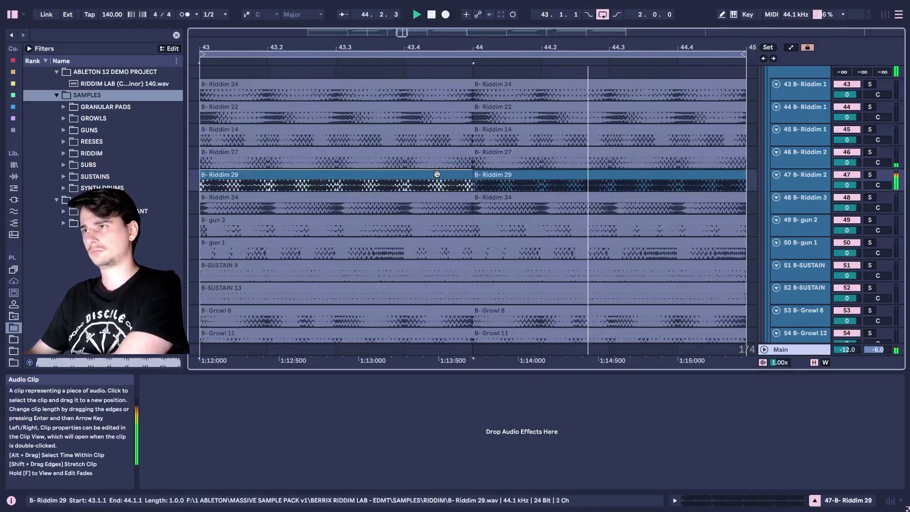
pyautogui.click(491, 183)
# Step: Audition the first and second B-Riddim 34 clips, switching between them
pyautogui.click(490, 198)
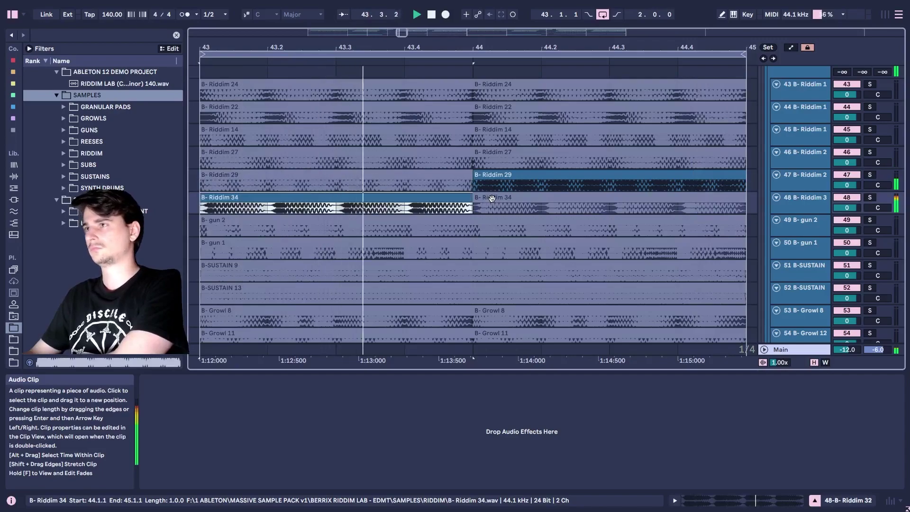
pyautogui.click(491, 198)
pyautogui.click(491, 195)
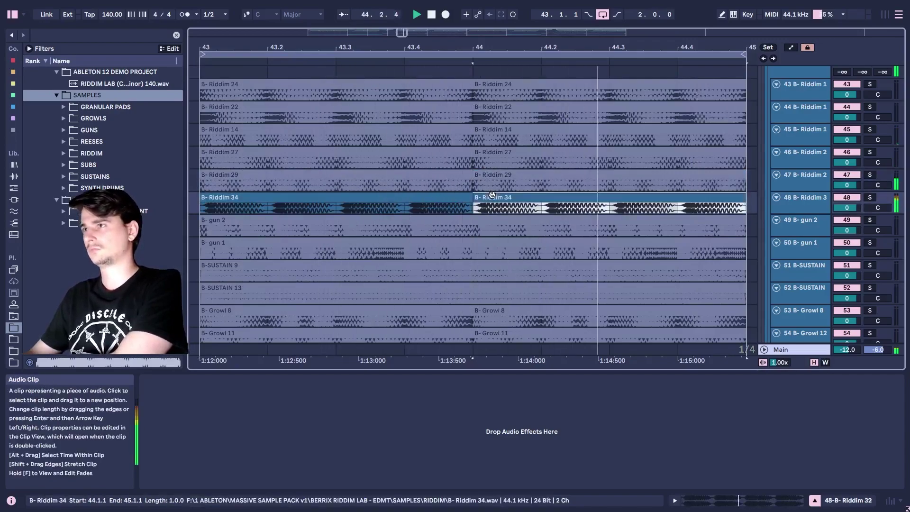
pyautogui.click(455, 206)
pyautogui.press('Down')
pyautogui.click(455, 194)
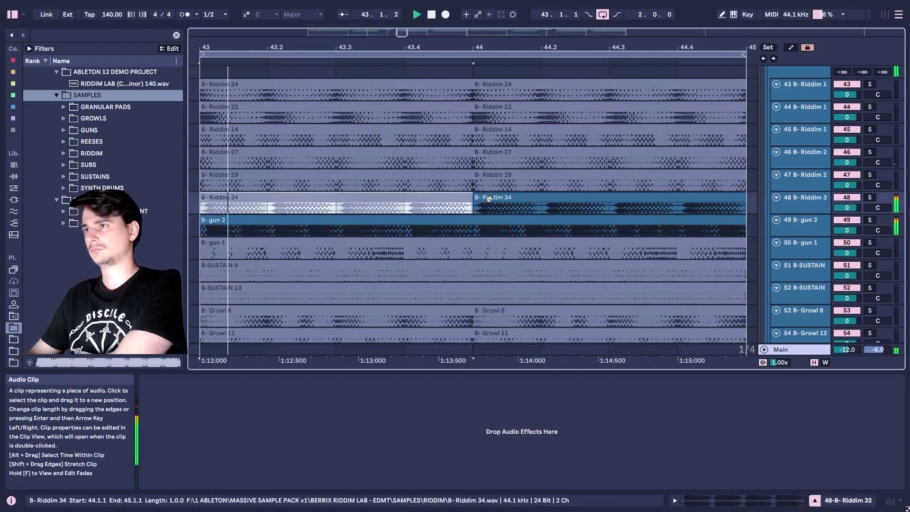
pyautogui.click(485, 204)
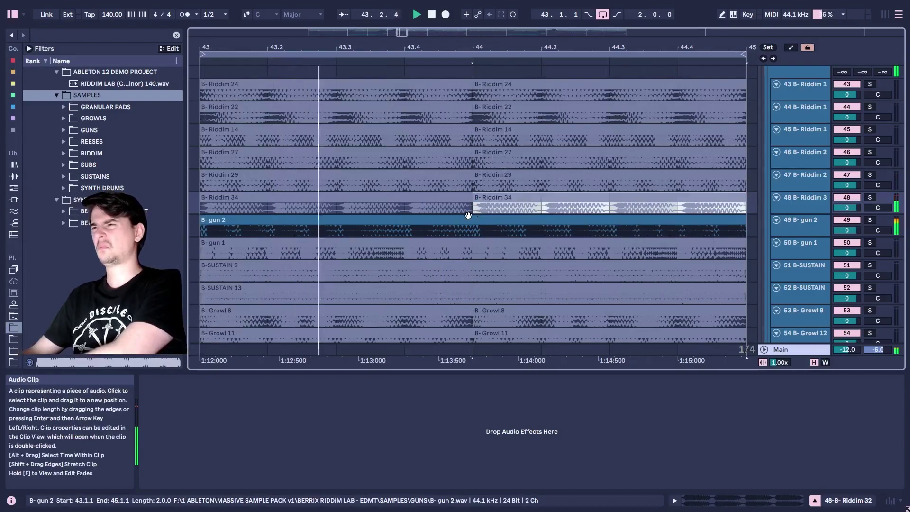
# Step: Audition the B-gun 2 and B-gun 1 loops, then move to B-SUSTAIN 9
pyautogui.click(456, 231)
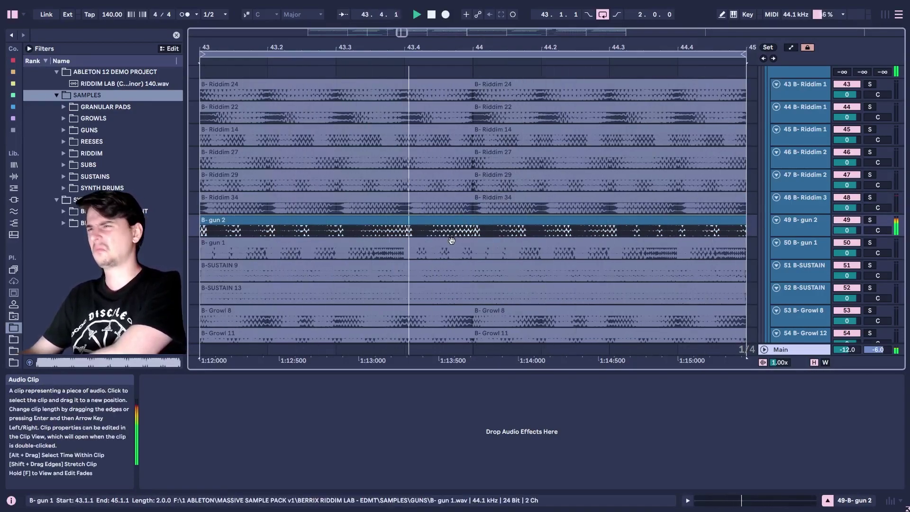
pyautogui.click(458, 239)
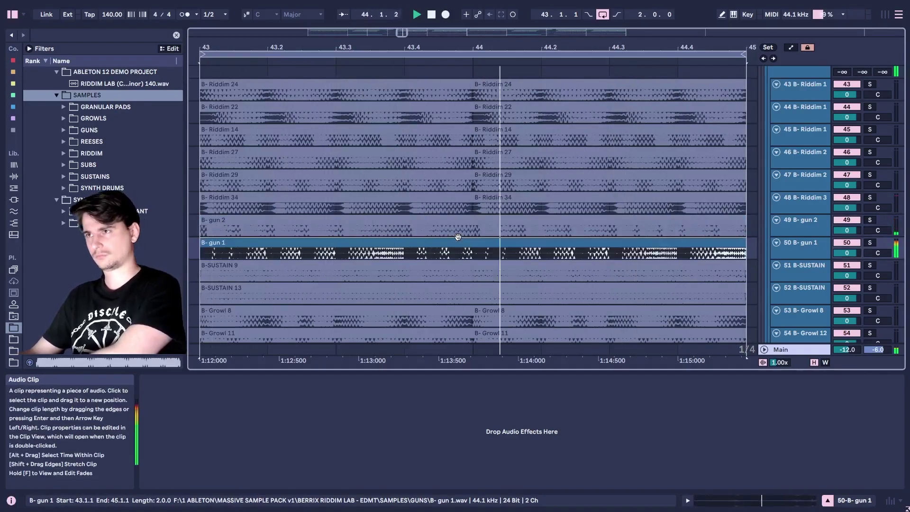
pyautogui.click(451, 262)
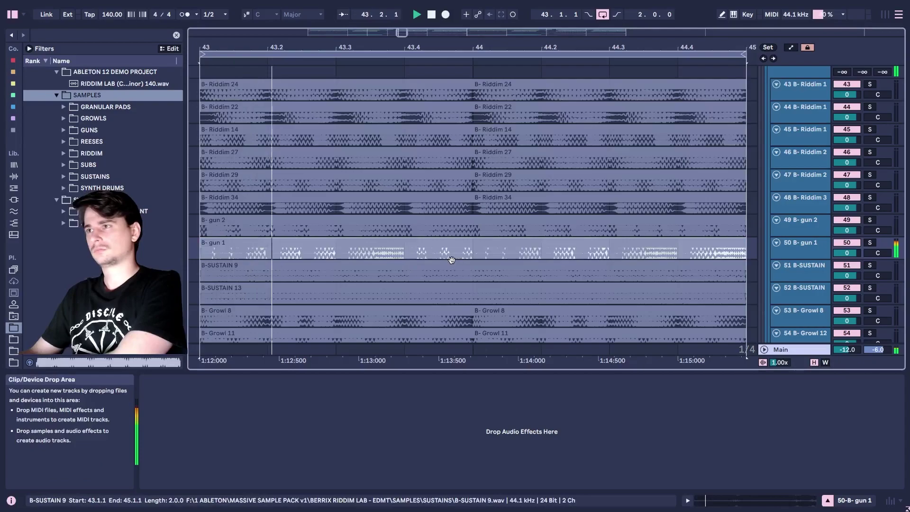